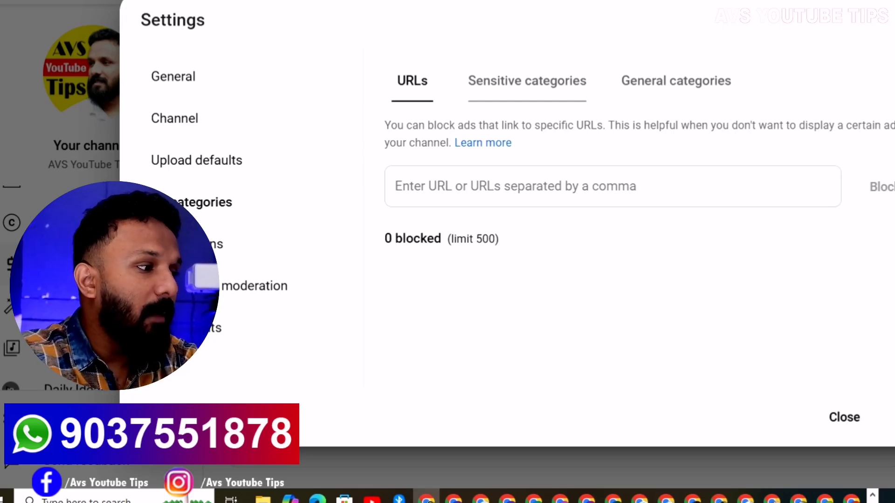
Step: Open the sensitive ad categories in the channel's ad settings and block the Alcohol category
click(526, 80)
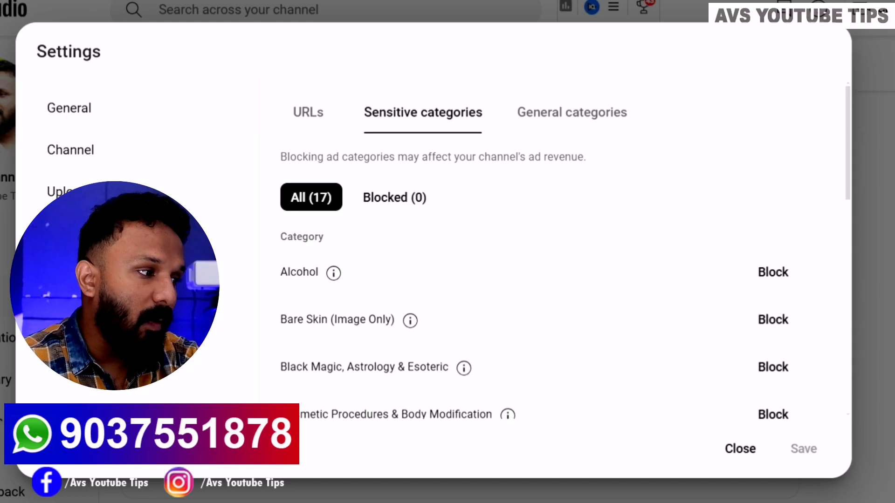
scroll(565, 280, down, 2)
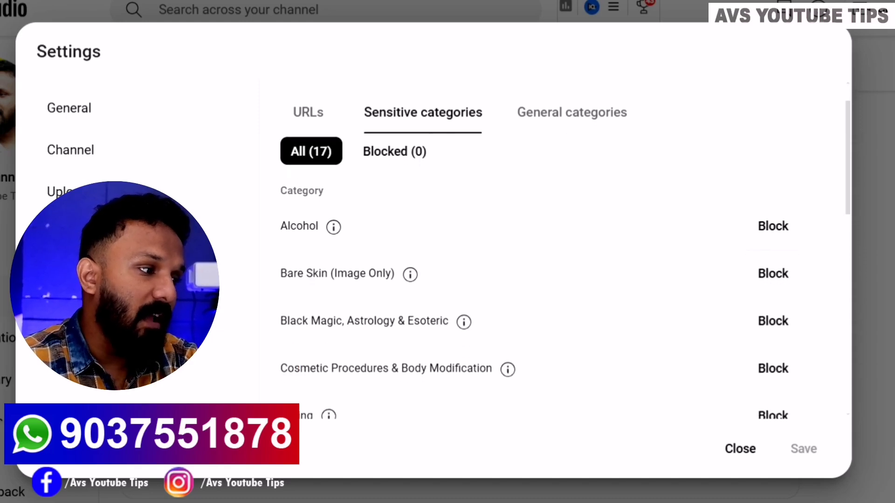
scroll(565, 280, up, 1)
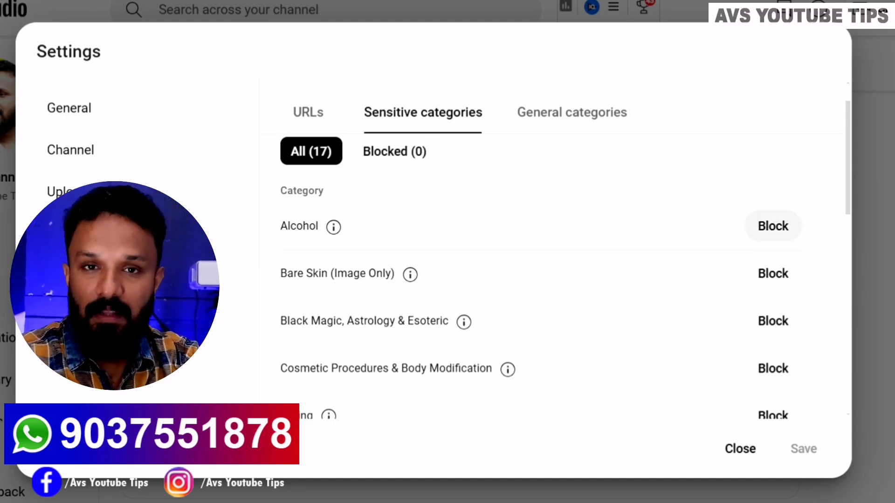
scroll(772, 226, up, 1)
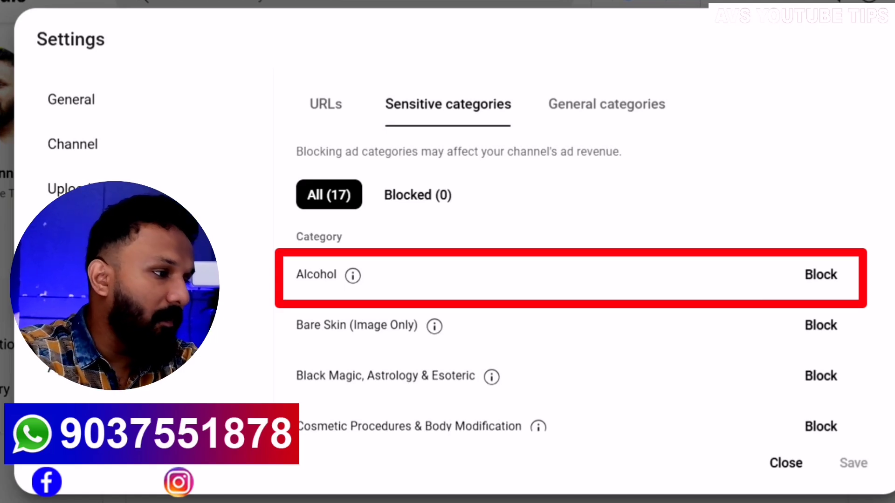
scroll(560, 302, down, 1)
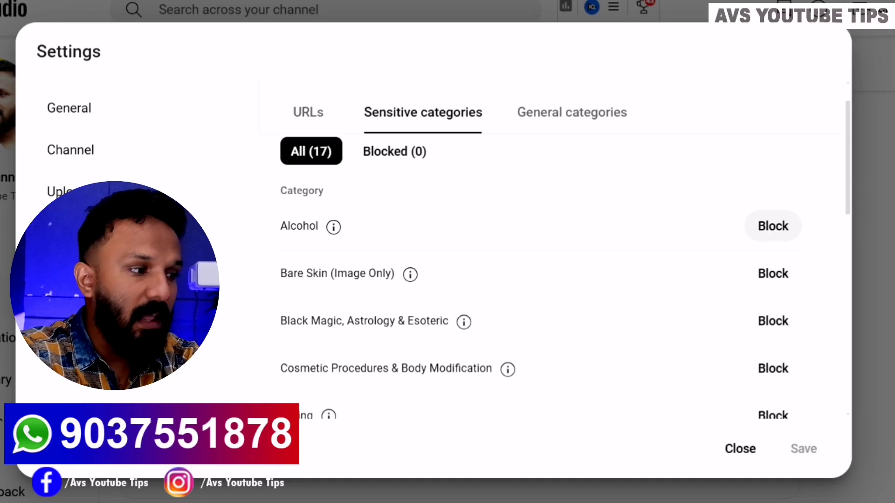
click(772, 226)
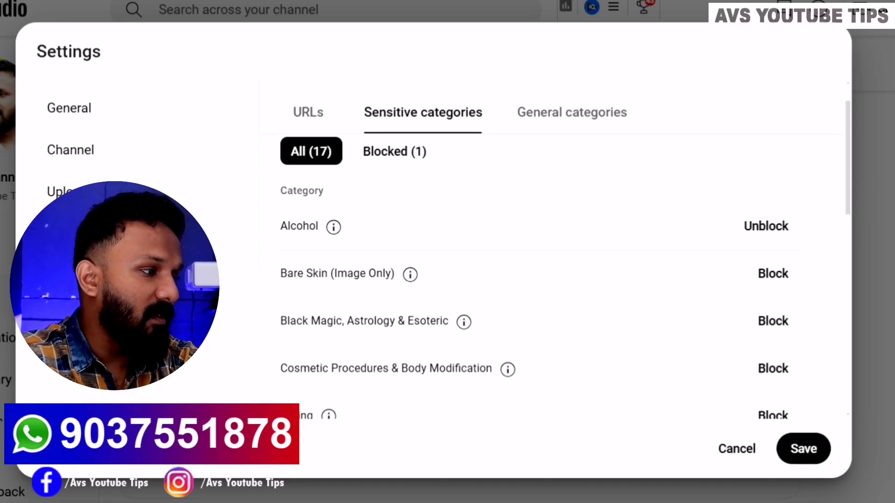
Step: Block the Dating category in the sensitive ad categories list
scroll(534, 275, down, 3)
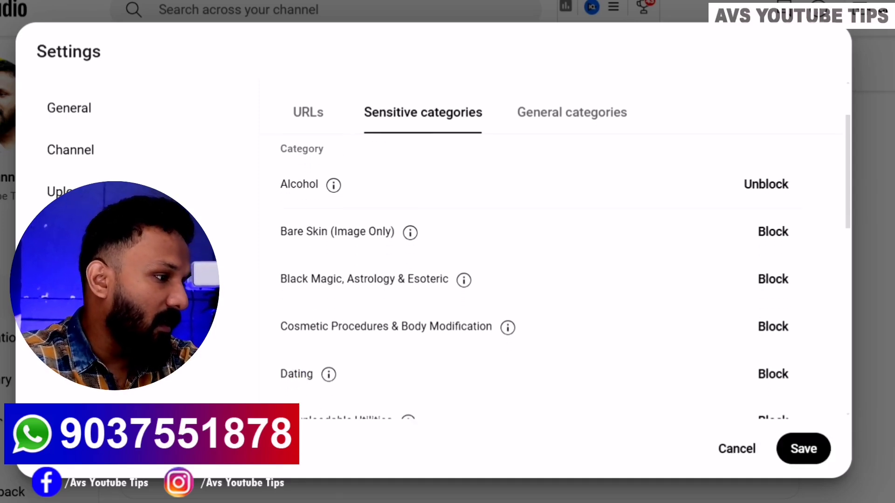
scroll(535, 276, down, 3)
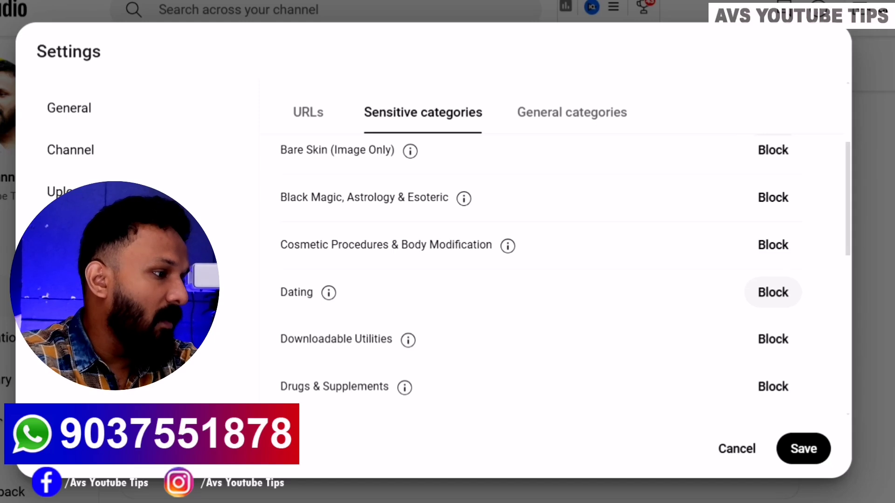
click(773, 292)
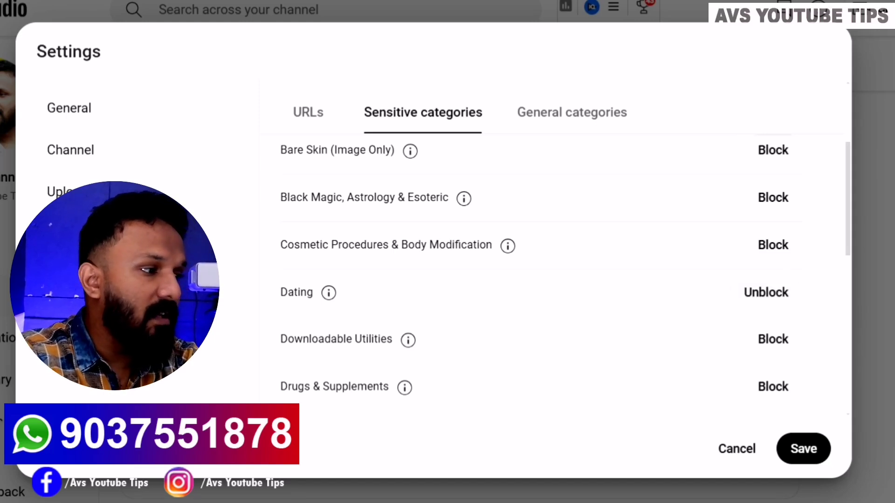
Step: Review the sensitive ad categories through Weight Loss and block the Gambling category
scroll(560, 275, down, 3)
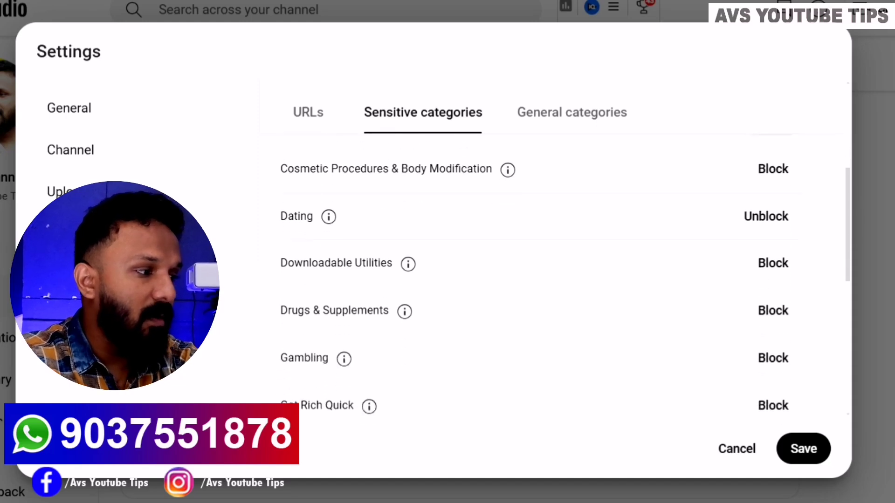
scroll(560, 274, down, 1)
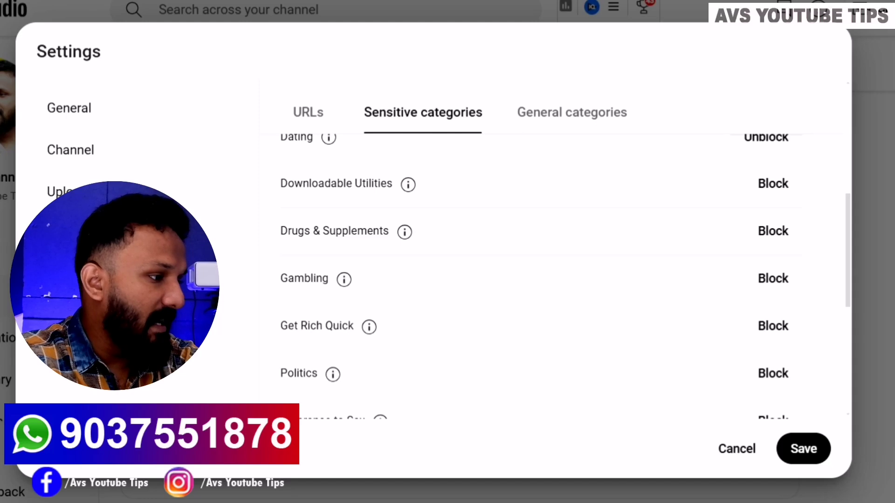
scroll(559, 275, down, 3)
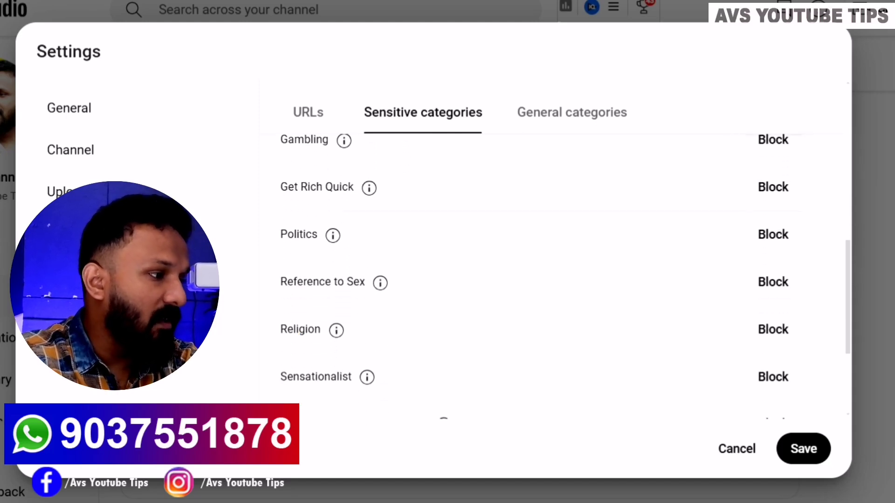
scroll(559, 275, down, 1)
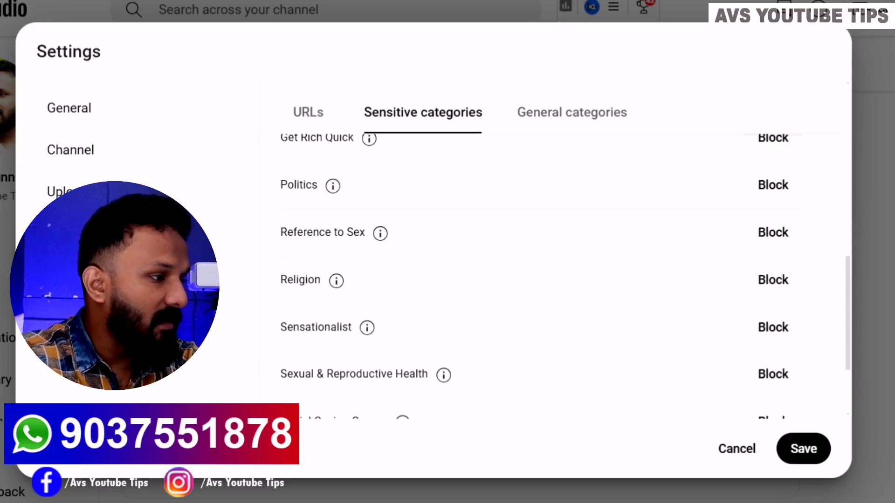
scroll(560, 275, down, 3)
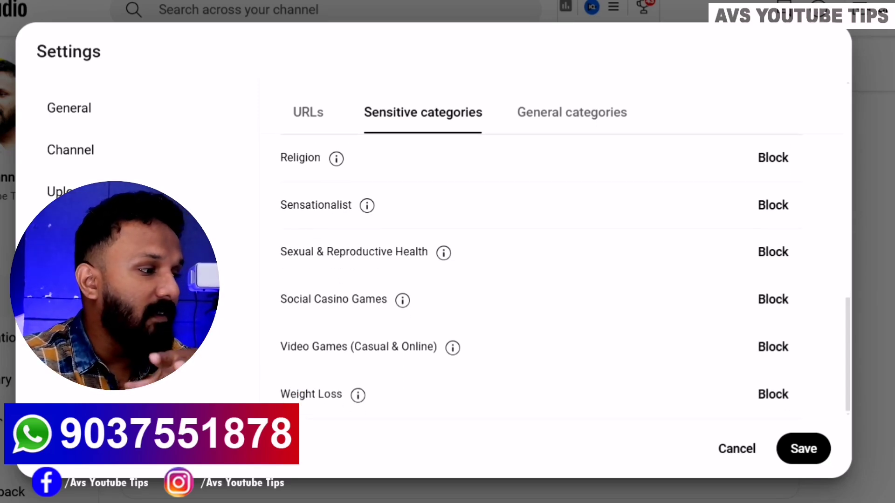
scroll(536, 280, up, 12)
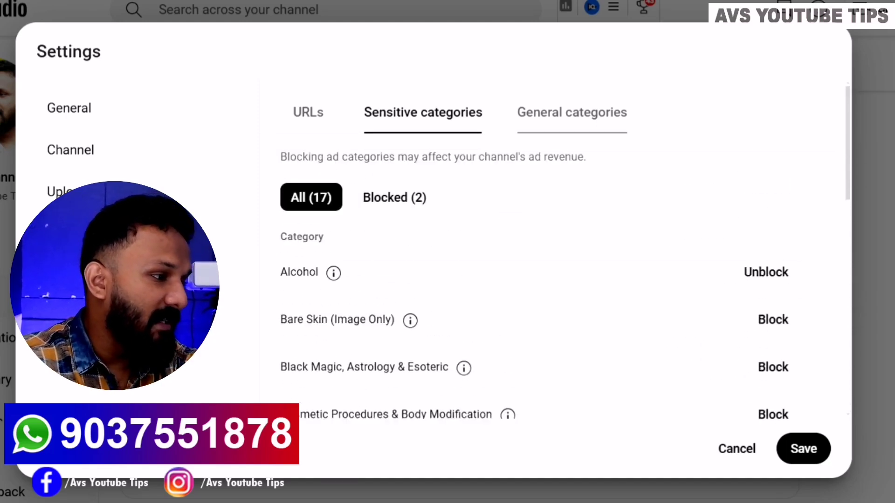
scroll(537, 280, down, 8)
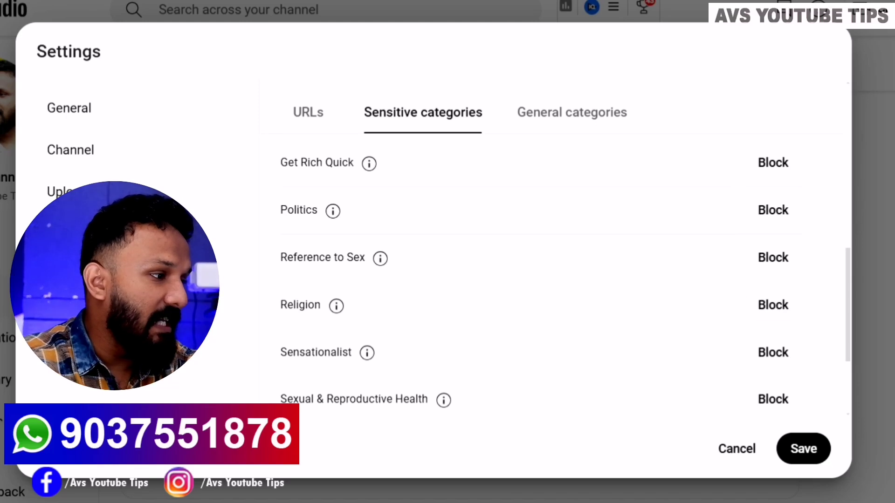
scroll(536, 280, down, 3)
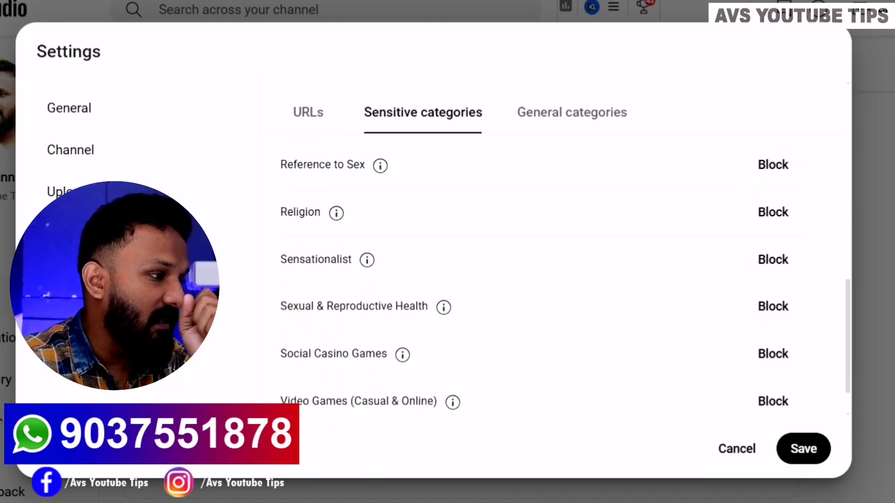
scroll(536, 279, up, 3)
scroll(536, 280, up, 3)
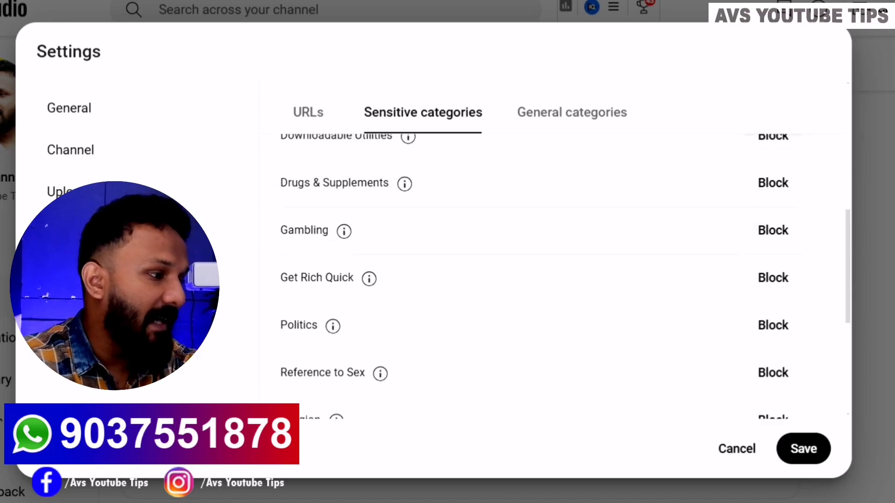
click(773, 230)
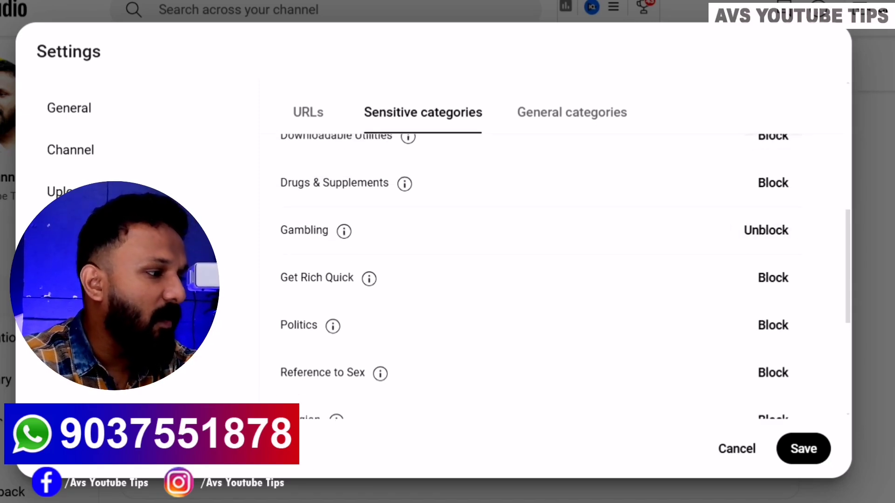
Step: Recheck the sensitive ad categories list and block Gambling again, alongside Alcohol and Dating
scroll(536, 280, down, 5)
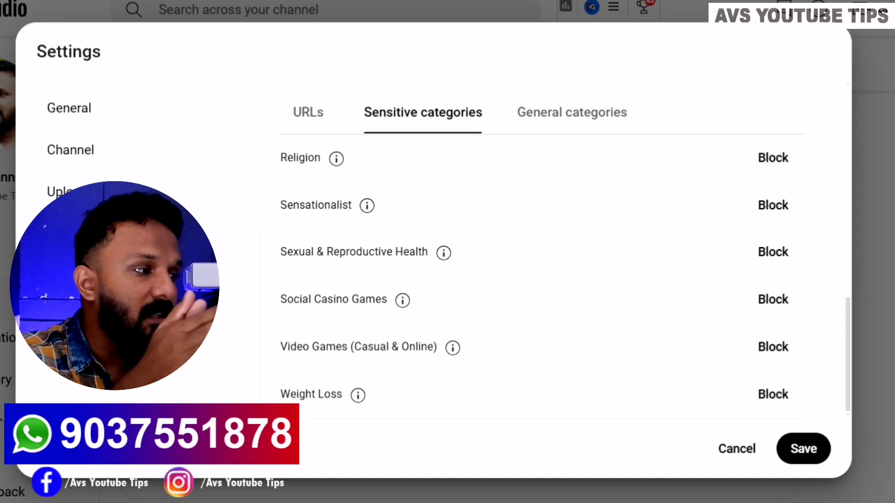
scroll(537, 280, up, 10)
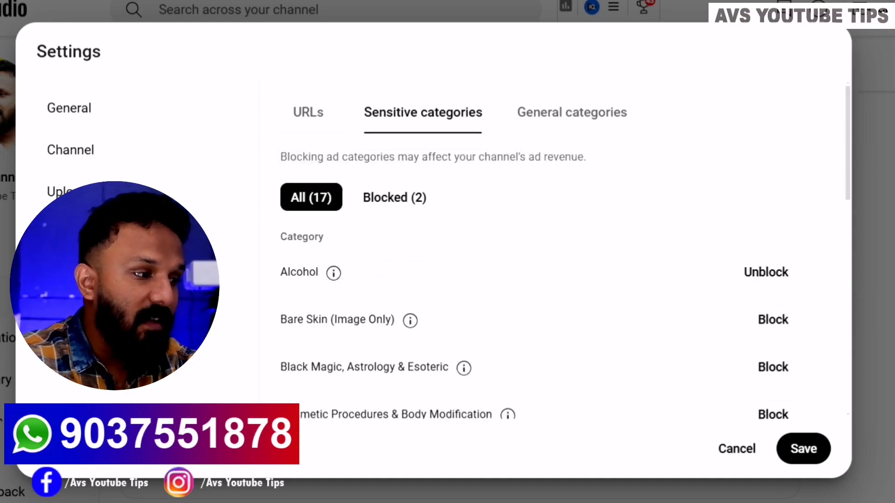
scroll(773, 304, down, 8)
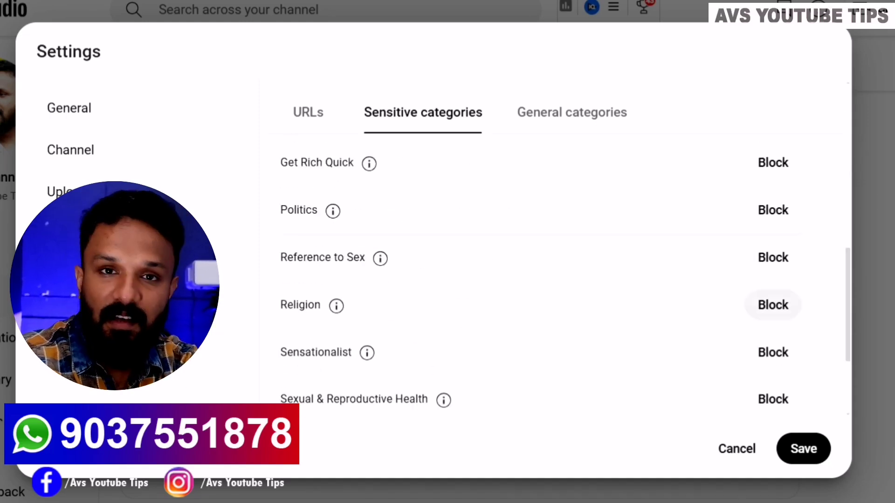
scroll(537, 279, down, 3)
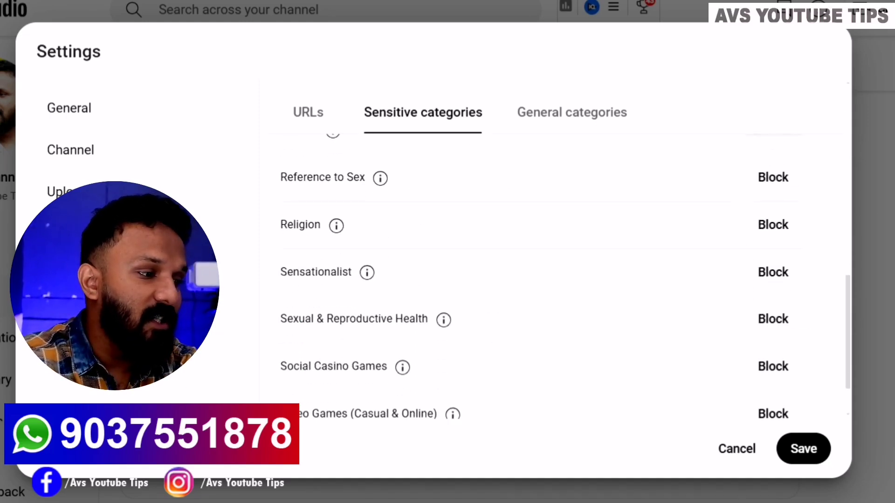
scroll(536, 280, up, 3)
scroll(536, 279, up, 3)
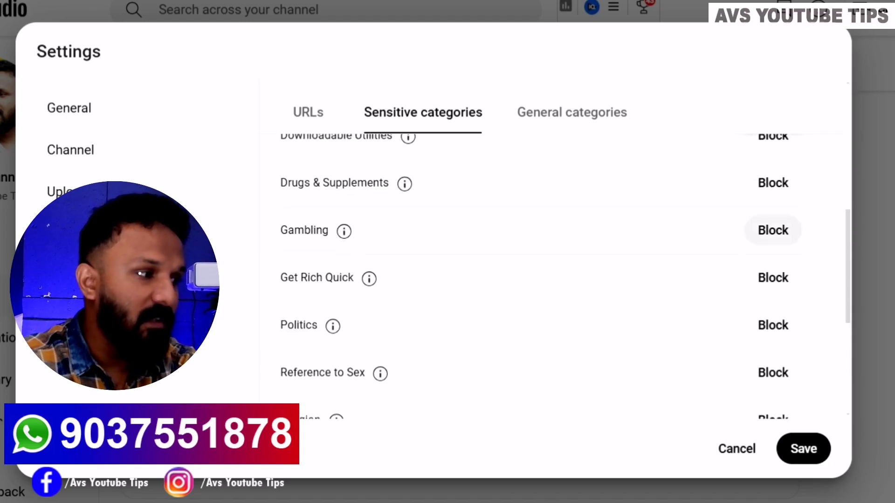
click(773, 230)
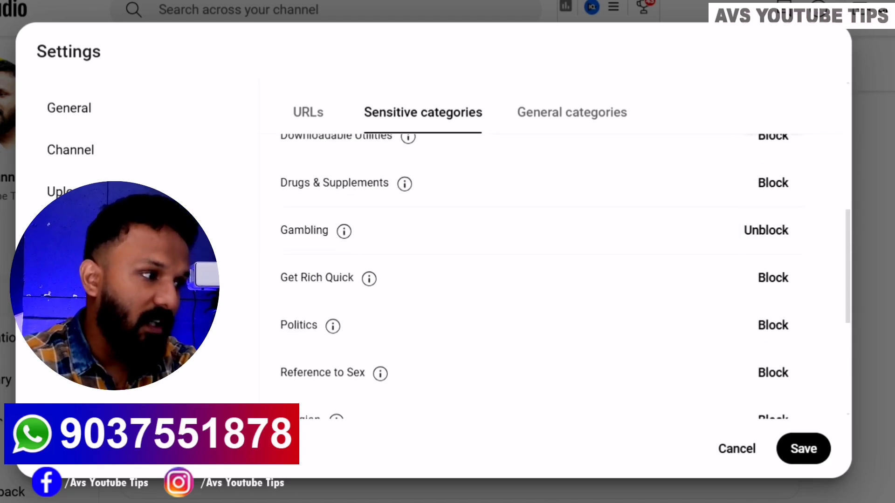
scroll(536, 280, up, 5)
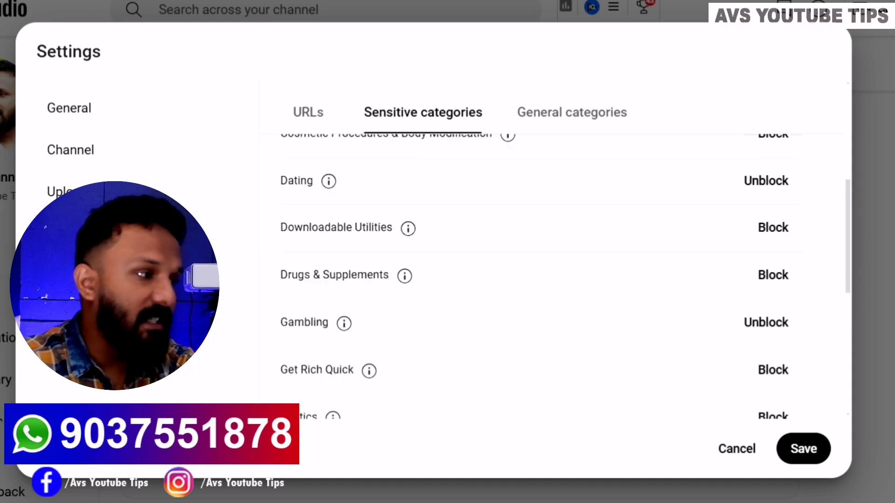
Step: Look through the general ad categories from Apparel to Travel & Tourism
click(572, 112)
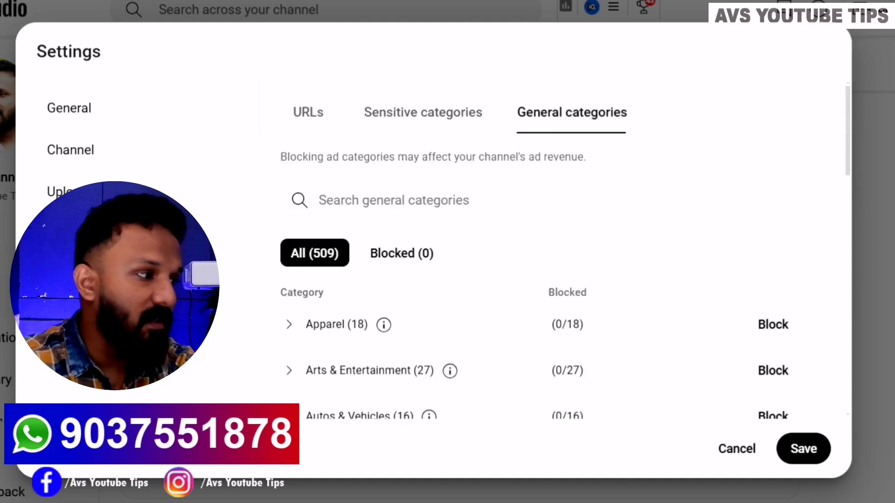
scroll(537, 280, down, 3)
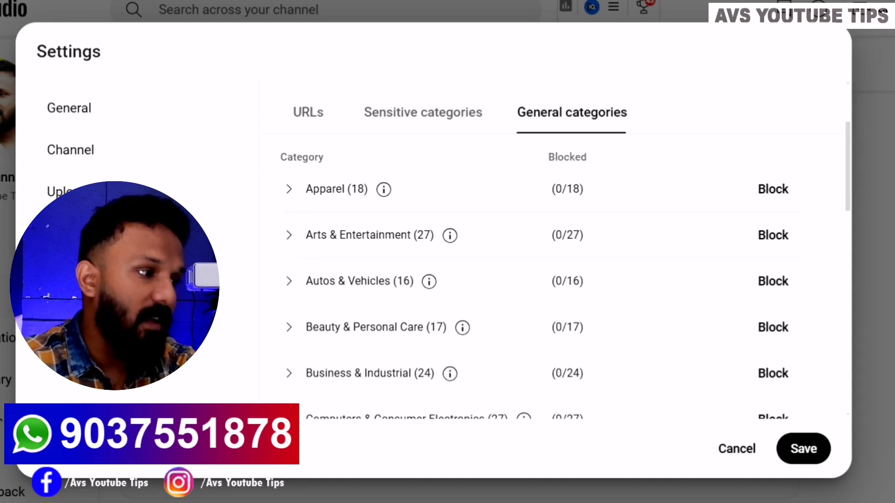
scroll(536, 280, down, 2)
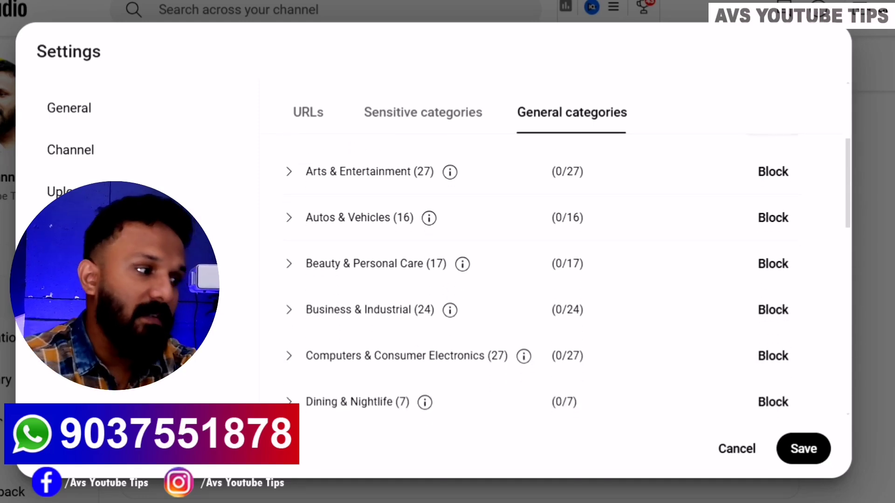
scroll(536, 280, down, 3)
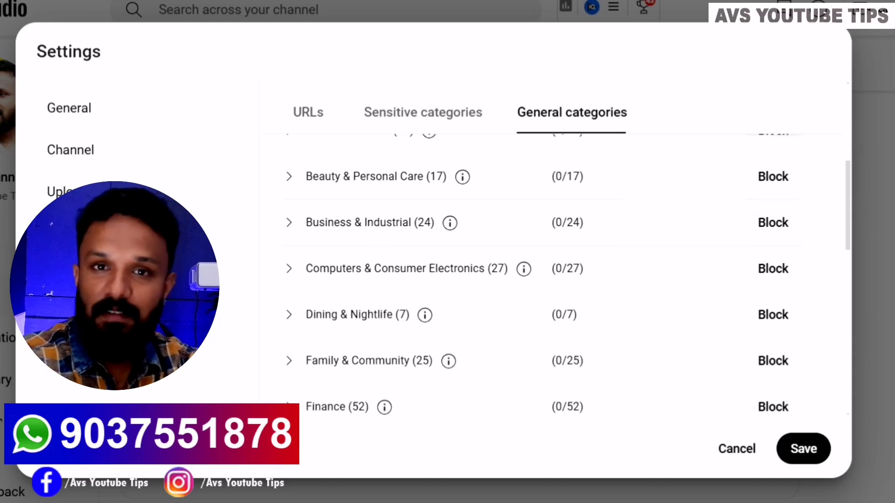
scroll(537, 280, down, 4)
scroll(537, 280, down, 5)
scroll(536, 280, down, 5)
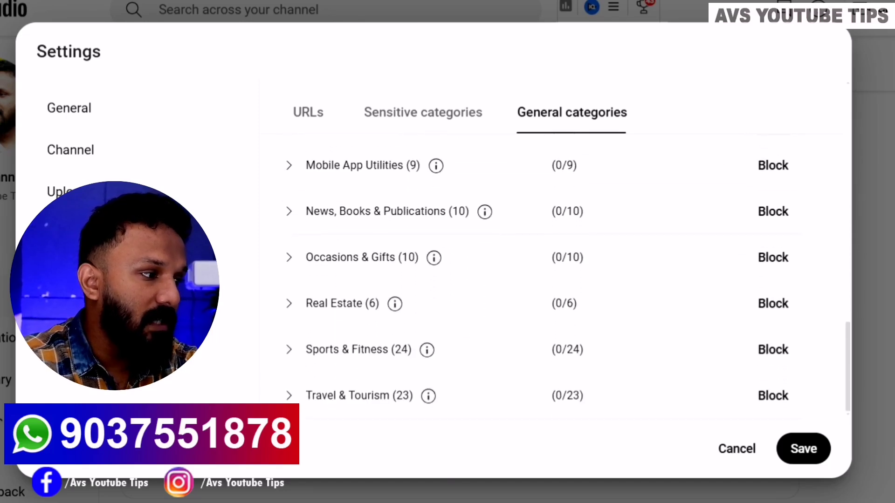
scroll(536, 280, up, 7)
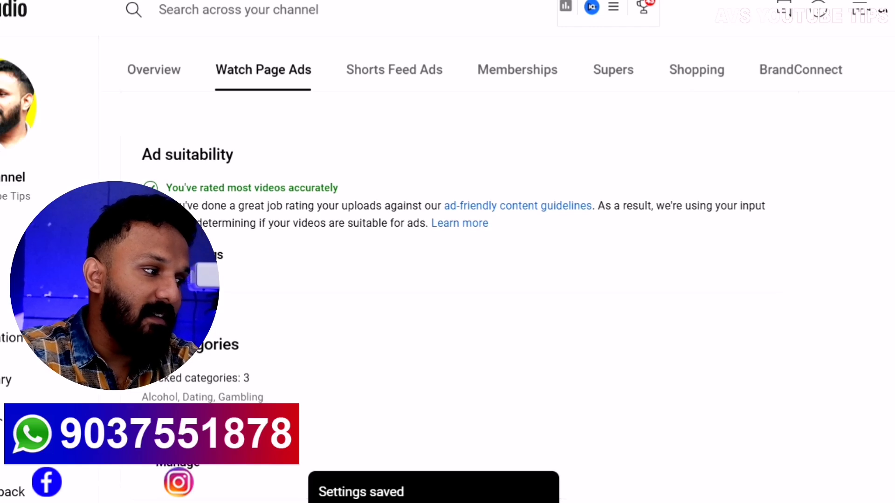
Step: Highlight the blocked categories and blocked URLs summary under Ad categories for the watch page ads
drag(142, 378, 203, 427)
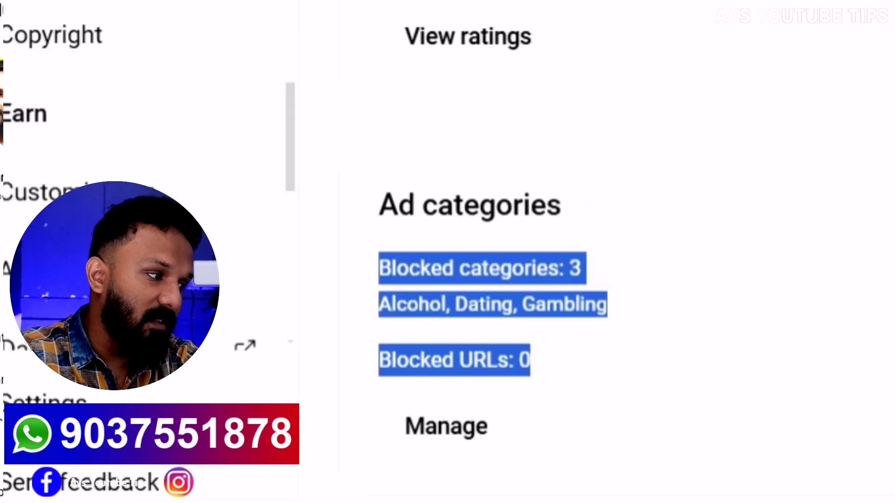